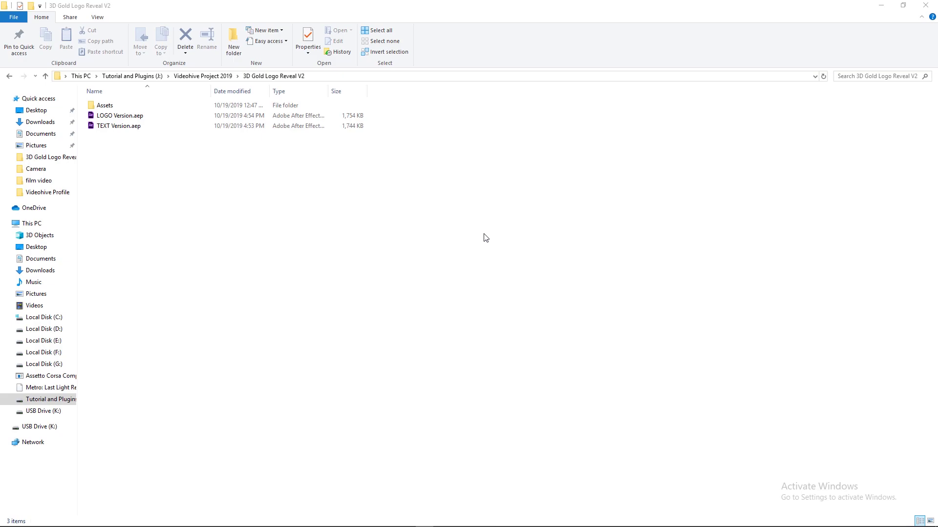
- Open LOGO Version.aep from the 3D Gold Logo Reveal V2 folder
click(122, 117)
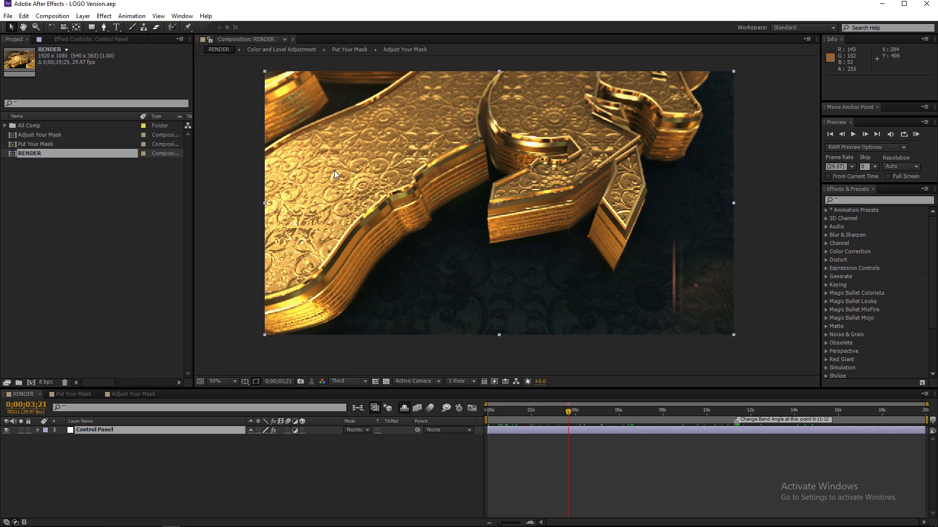
- Delete all default masks from the Press M To Show Default Mask layer in Adjust Your Mask
double_click(41, 136)
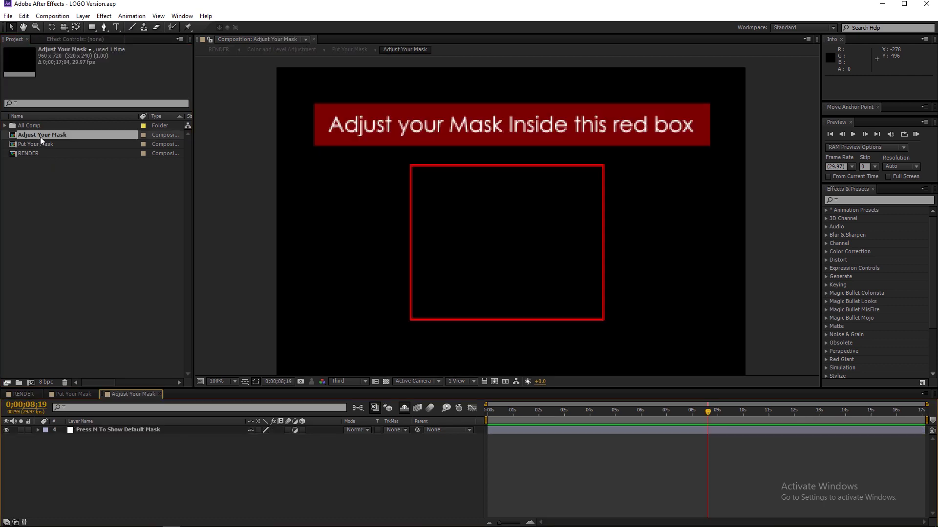
click(132, 430)
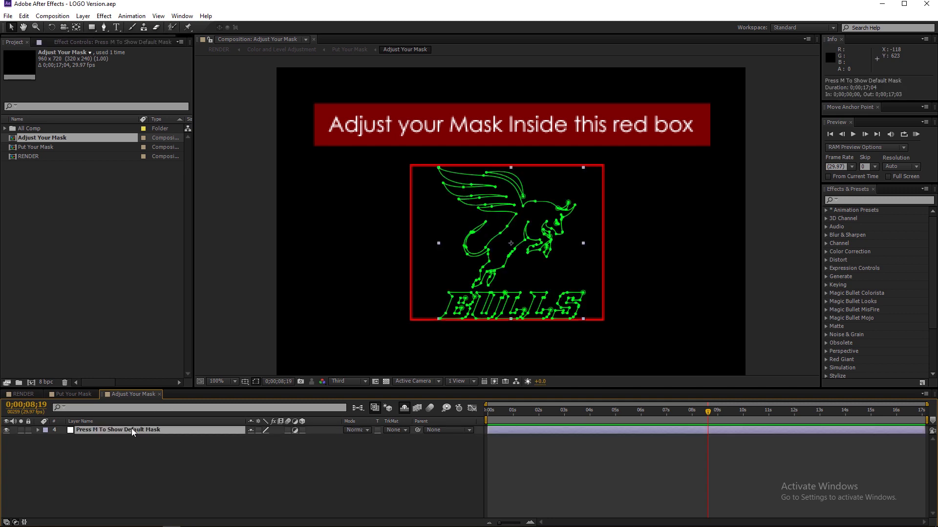
key(m)
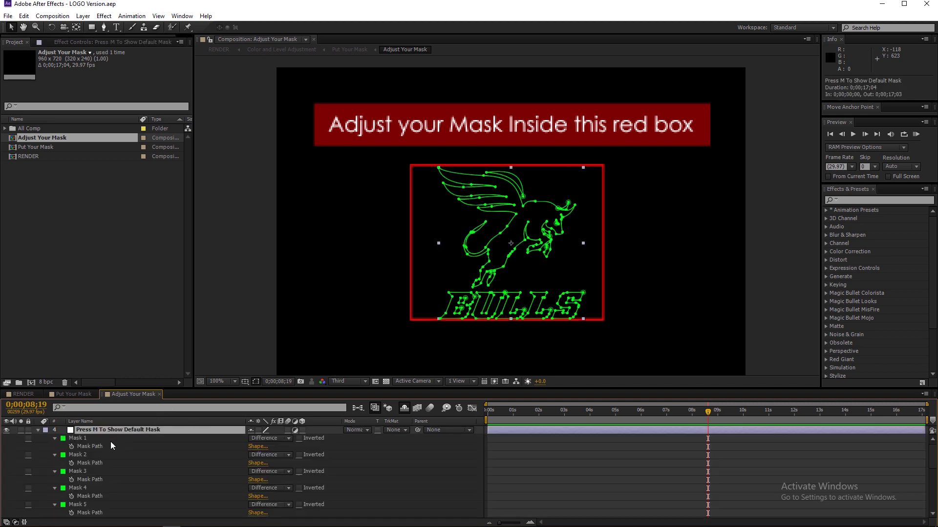
click(84, 440)
scroll(87, 491, down, 5)
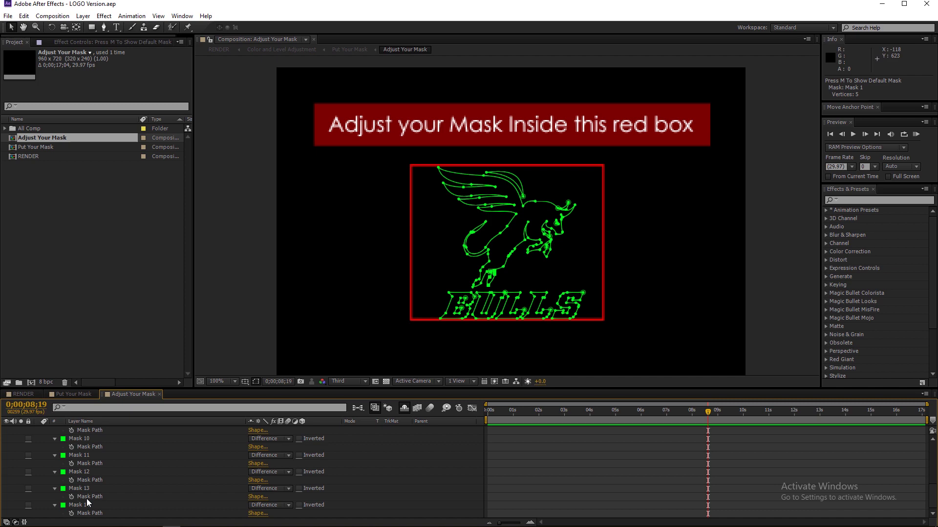
key(ctrl+a)
key(Delete)
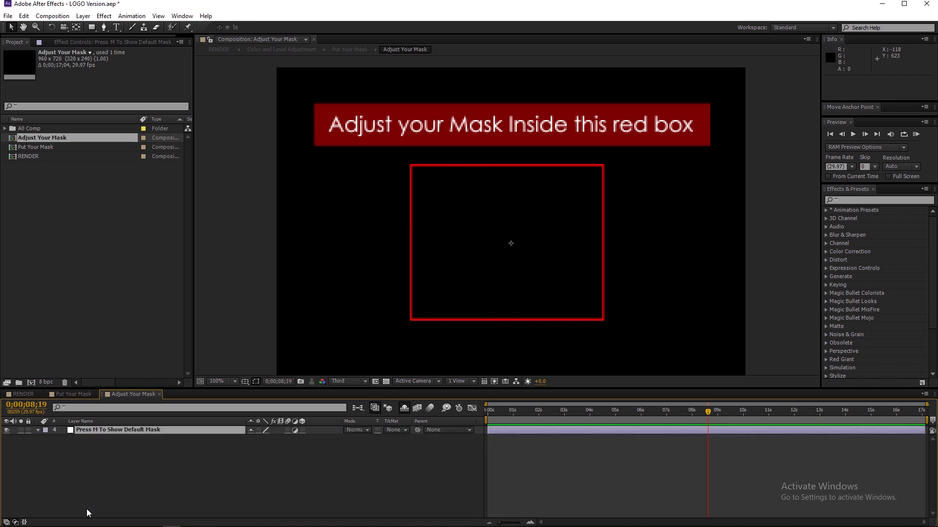
- Delete the fourteen default masks from the Select & Press M layer in Put Your Mask
click(73, 394)
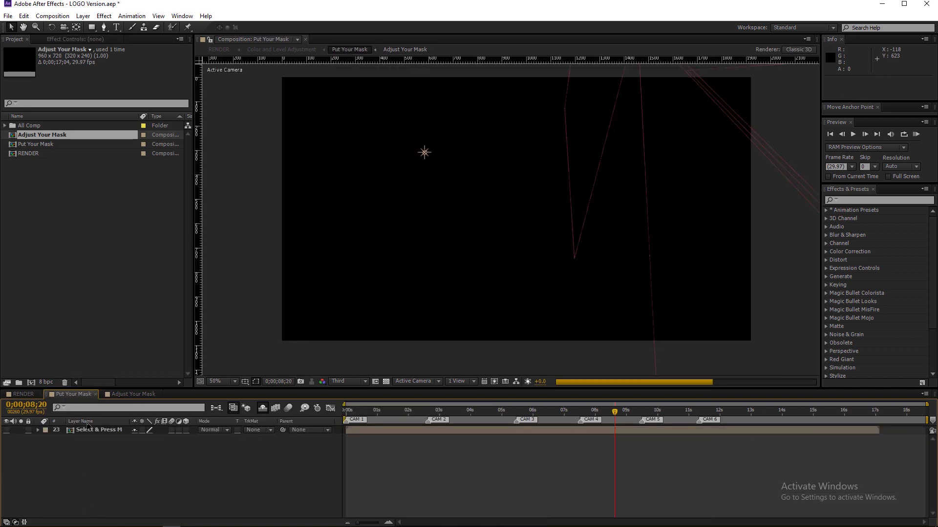
click(94, 432)
key(m)
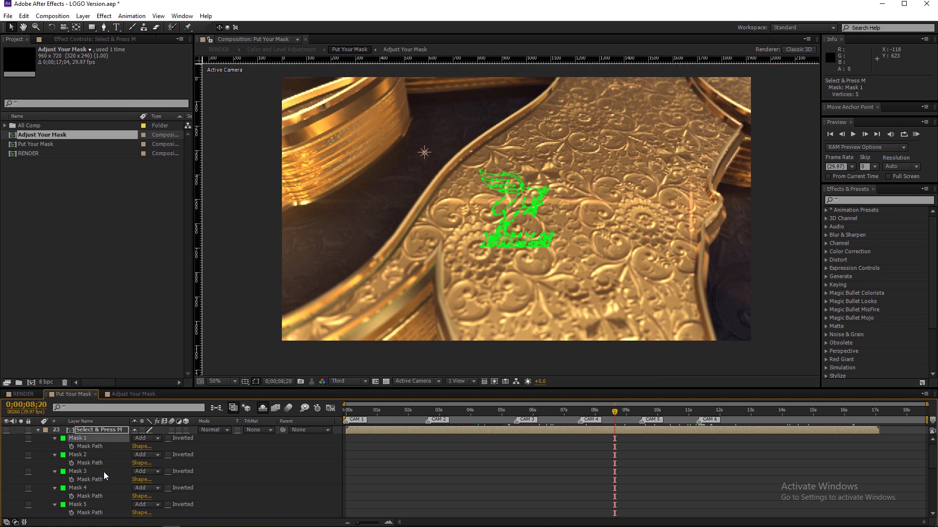
scroll(103, 472, down, 5)
shift+click(85, 509)
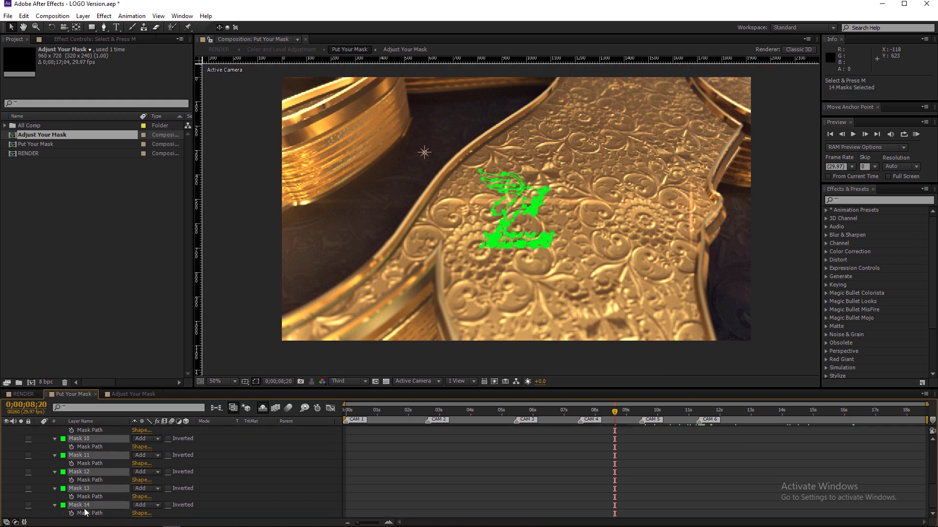
key(Delete)
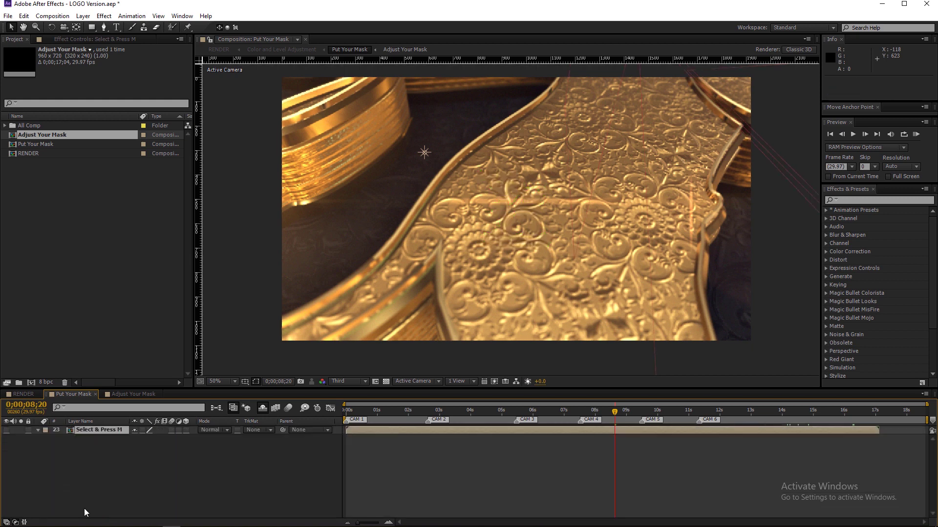
click(131, 396)
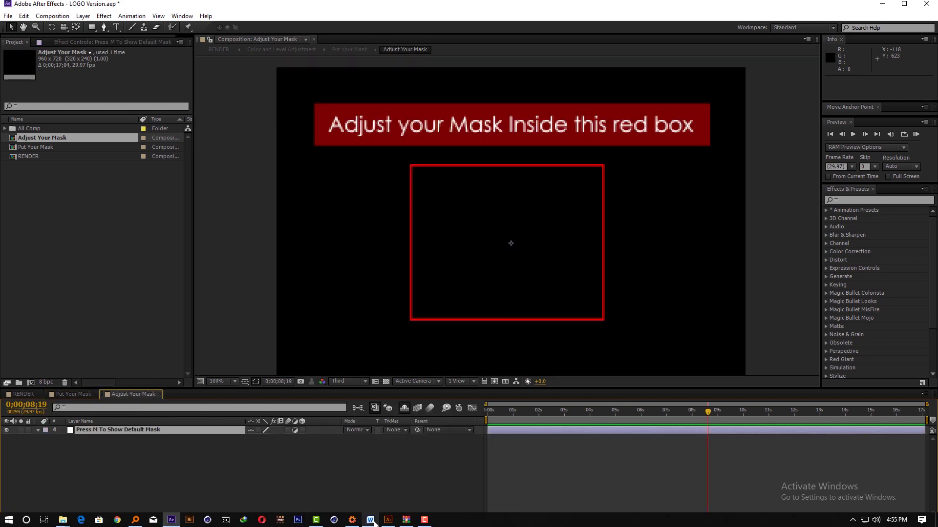
- Select the five Your Company logo shapes plus its text in Illustrator and copy them
click(388, 521)
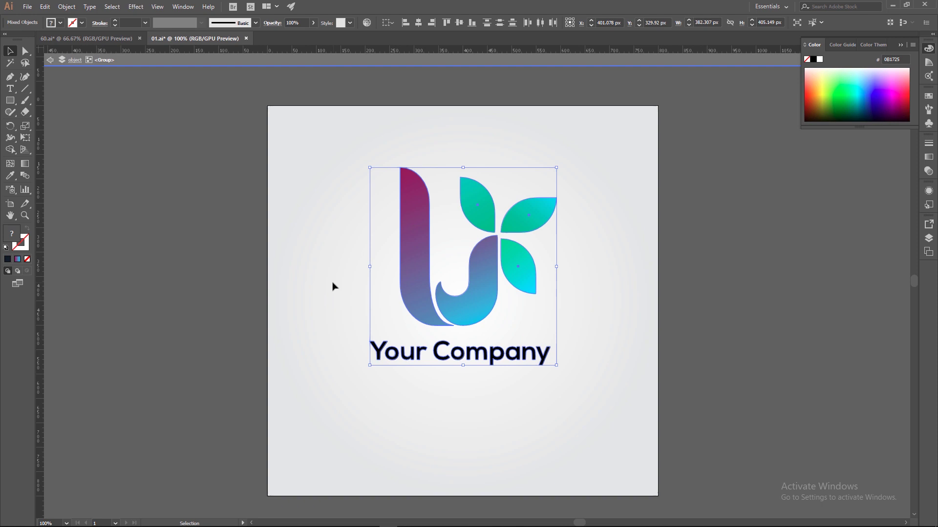
click(350, 284)
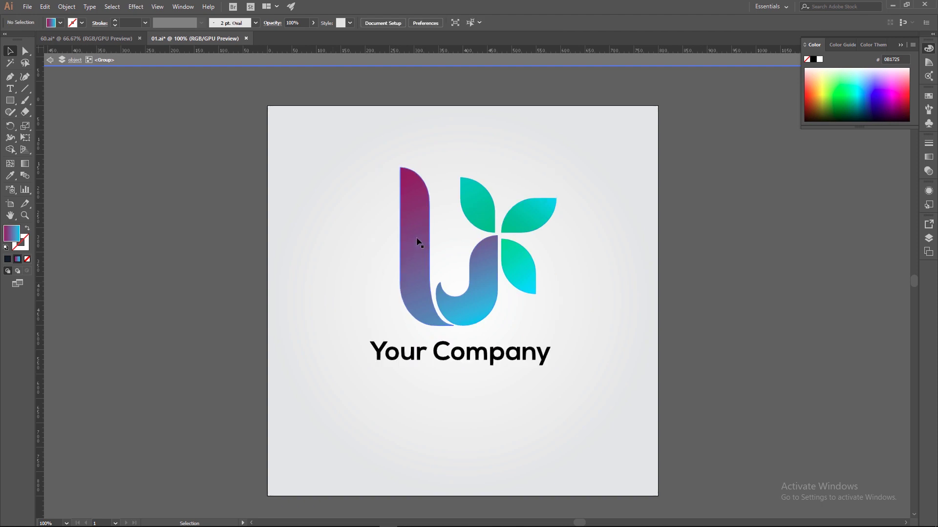
click(418, 243)
shift+click(483, 209)
shift+click(513, 211)
shift+click(517, 269)
shift+click(486, 277)
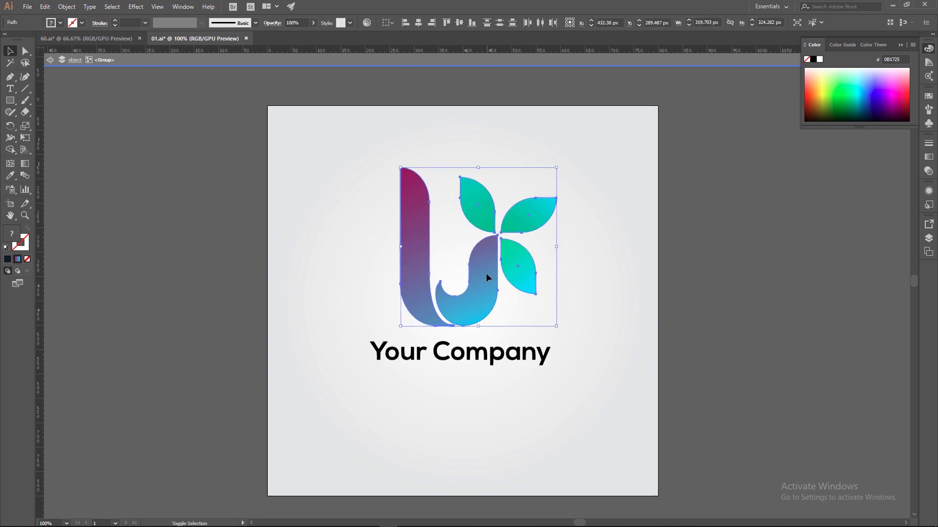
shift+click(473, 358)
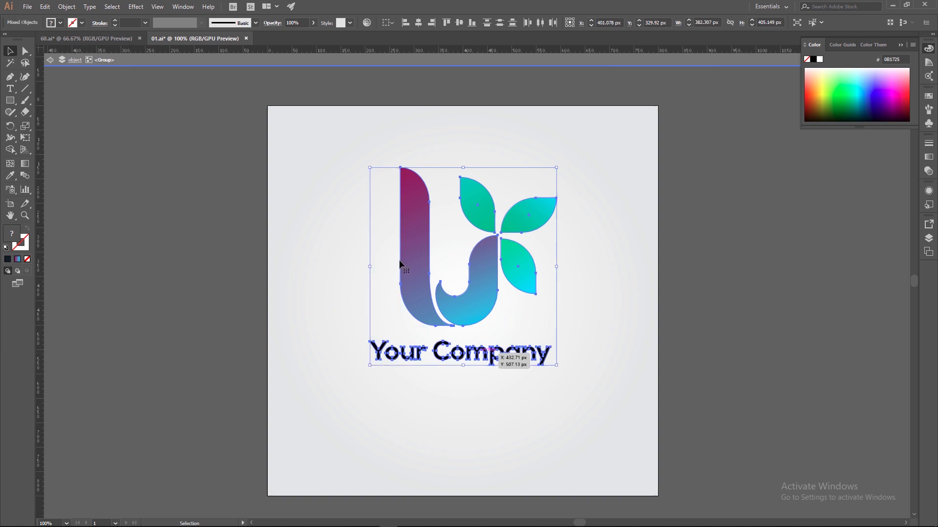
click(44, 8)
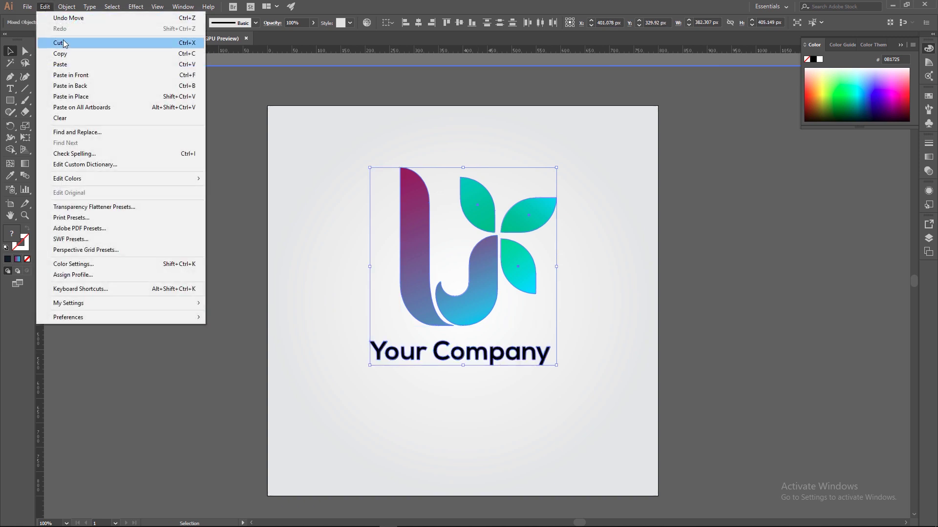
click(64, 56)
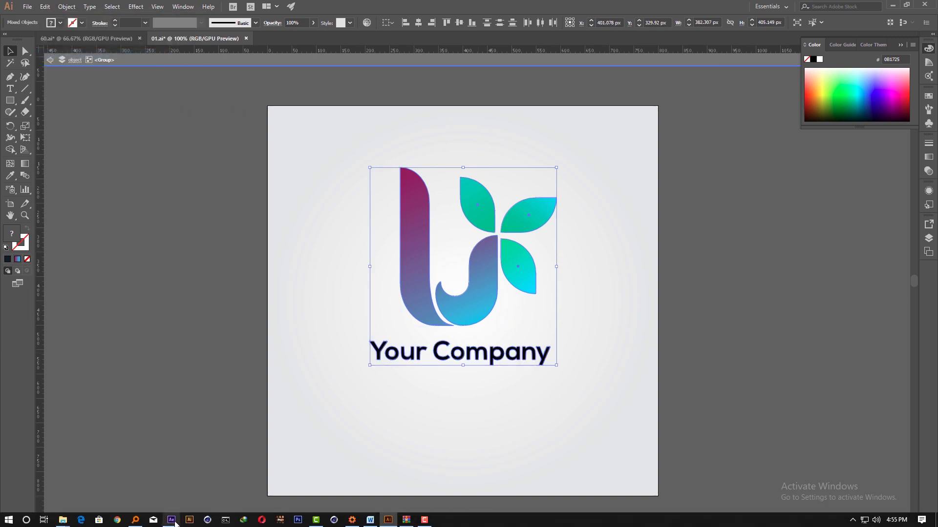
- Paste the copied logo as masks onto the Adjust Your Mask layer
click(171, 522)
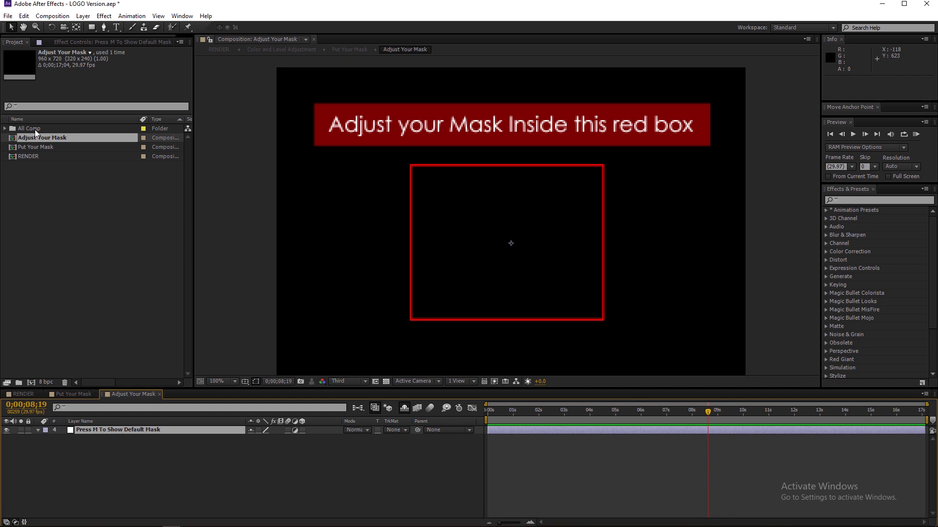
click(25, 16)
click(48, 93)
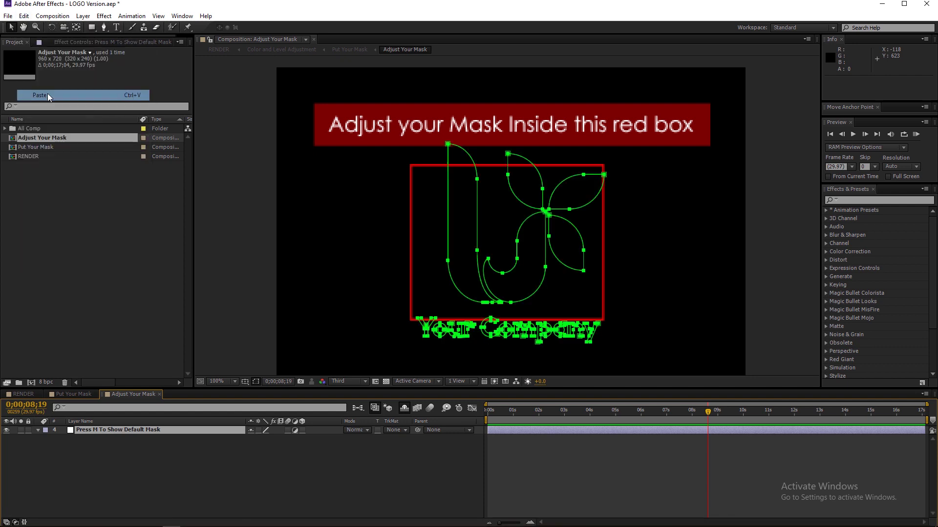
- Scale the logo masks down to fit inside the red box and copy them
double_click(519, 260)
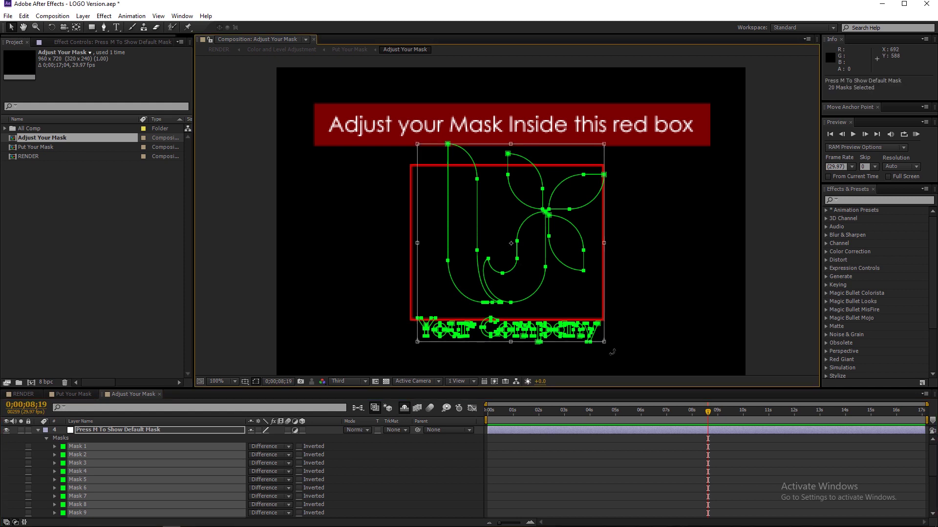
drag(606, 345, 582, 323)
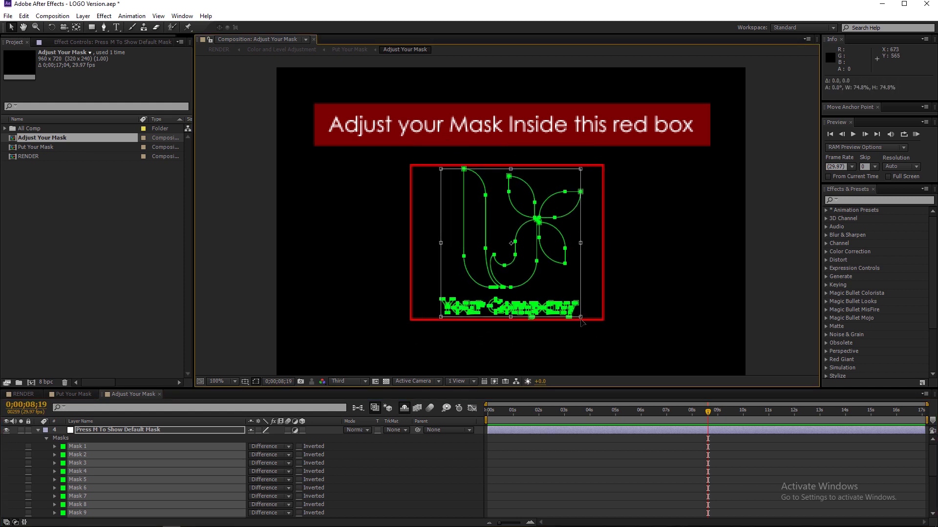
key(period)
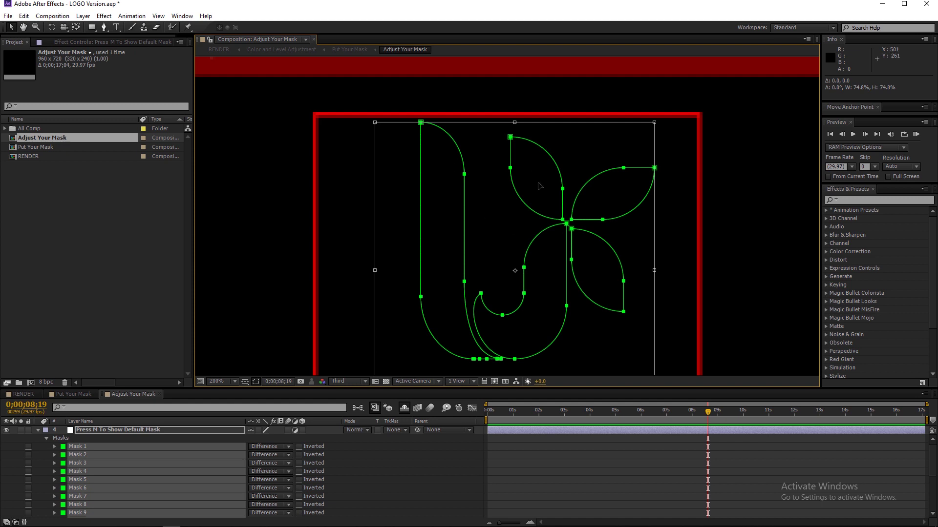
key(comma)
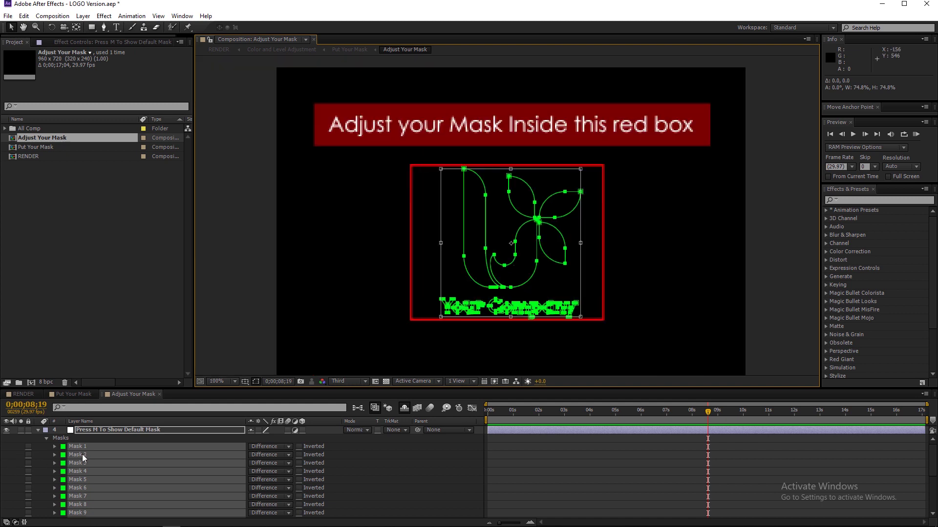
scroll(83, 454, down, 5)
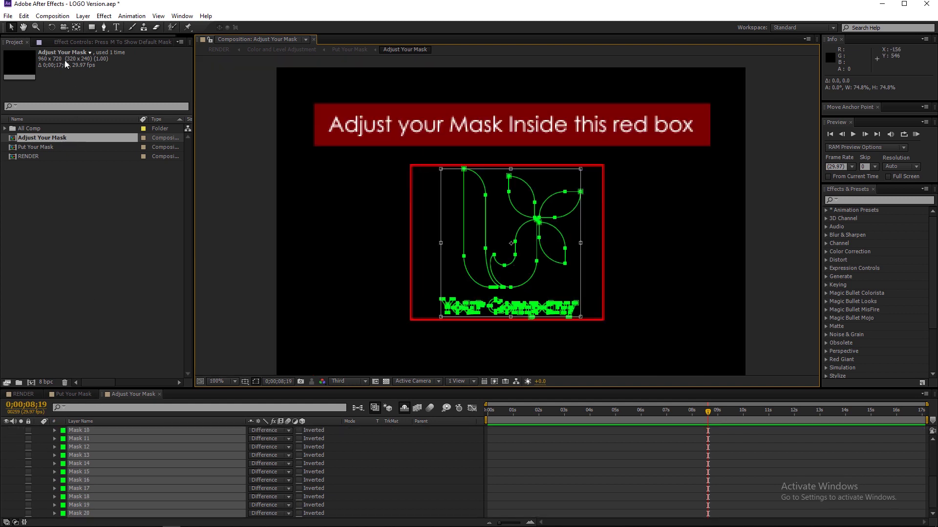
click(24, 16)
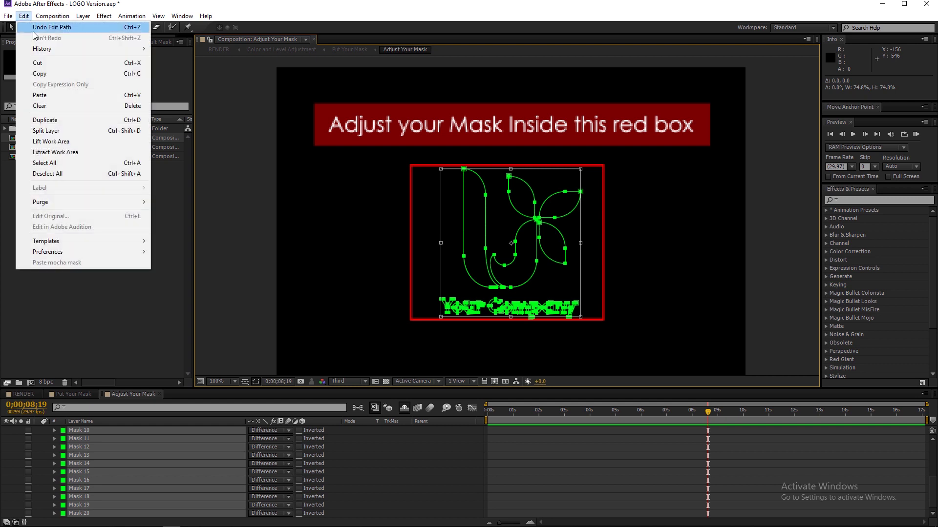
click(49, 74)
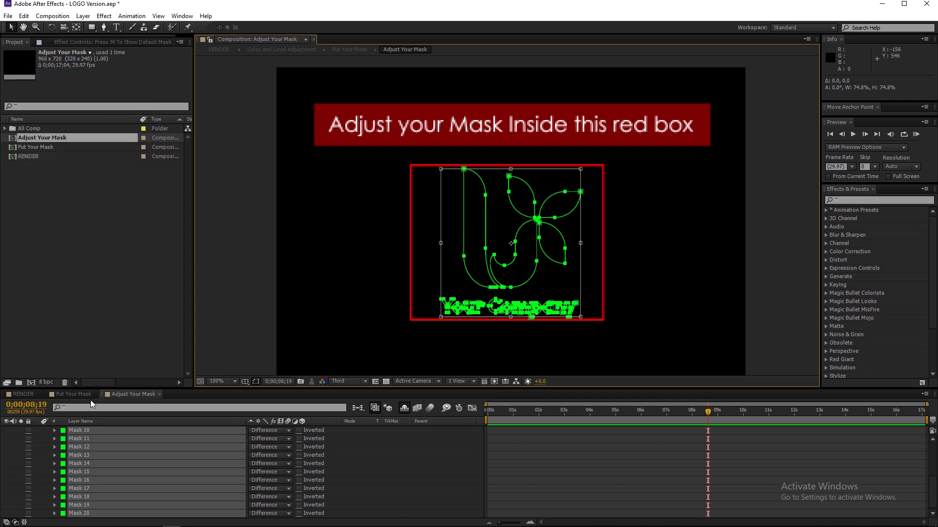
- Paste the resized logo masks onto Select & Press M in Put Your Mask, then deselect
click(76, 398)
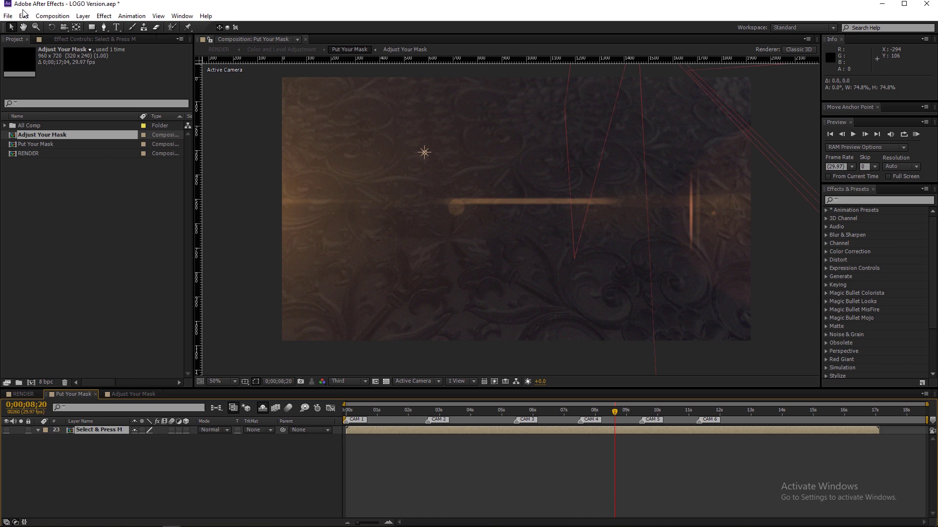
click(25, 16)
click(49, 96)
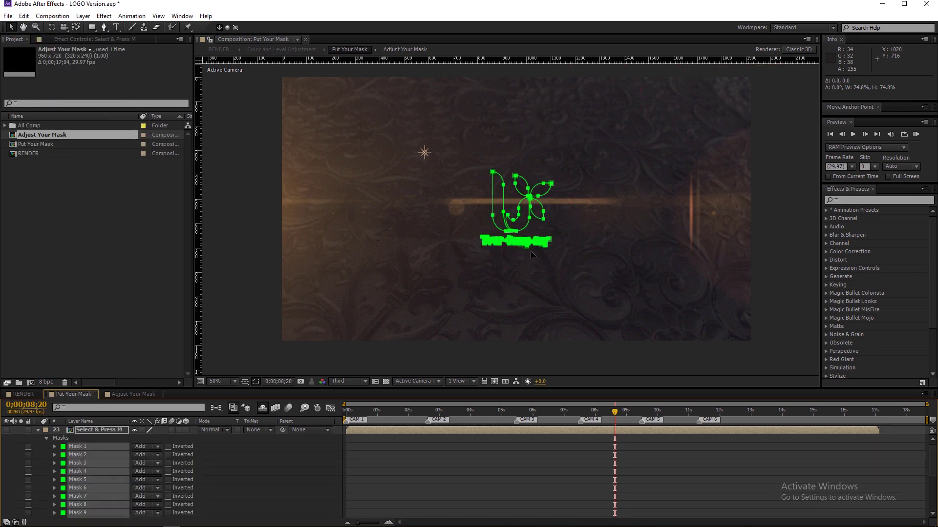
click(576, 462)
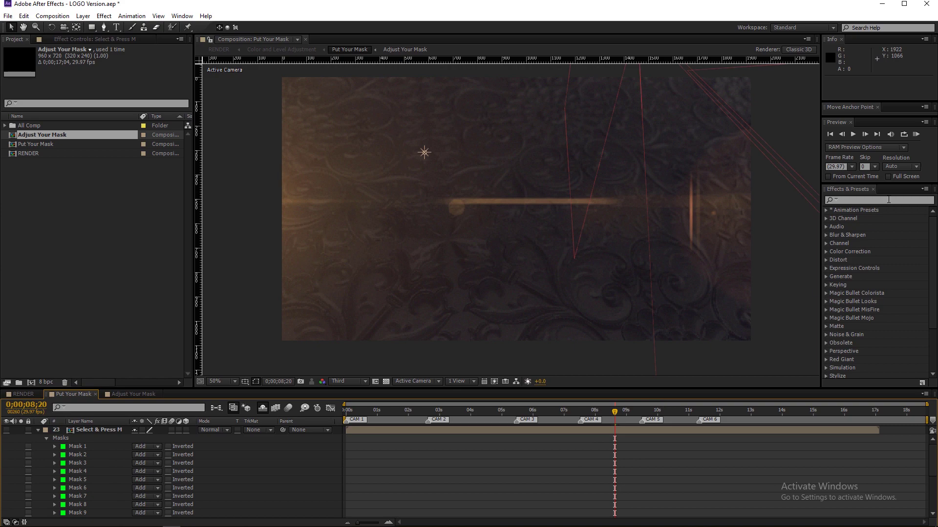
click(845, 135)
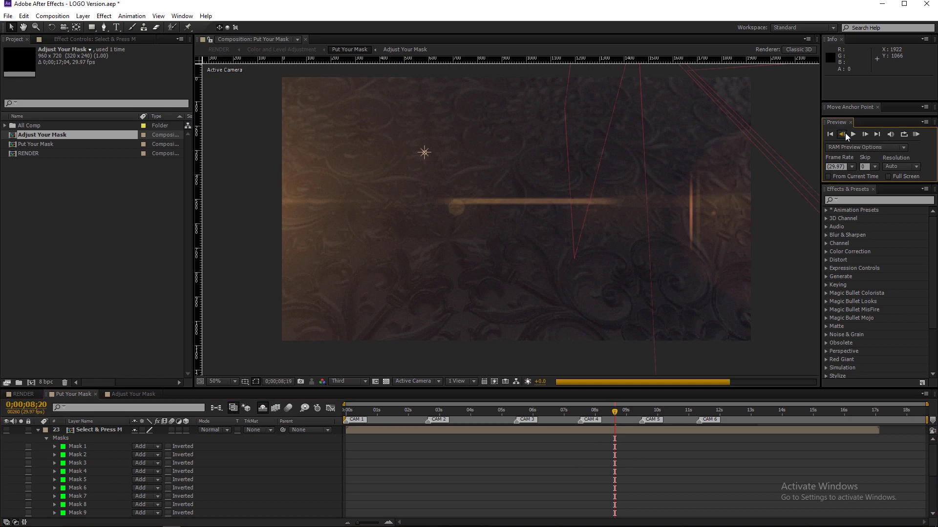
- Open RENDER at a later frame and show the Control Panel's effect settings
key(ctrl+a)
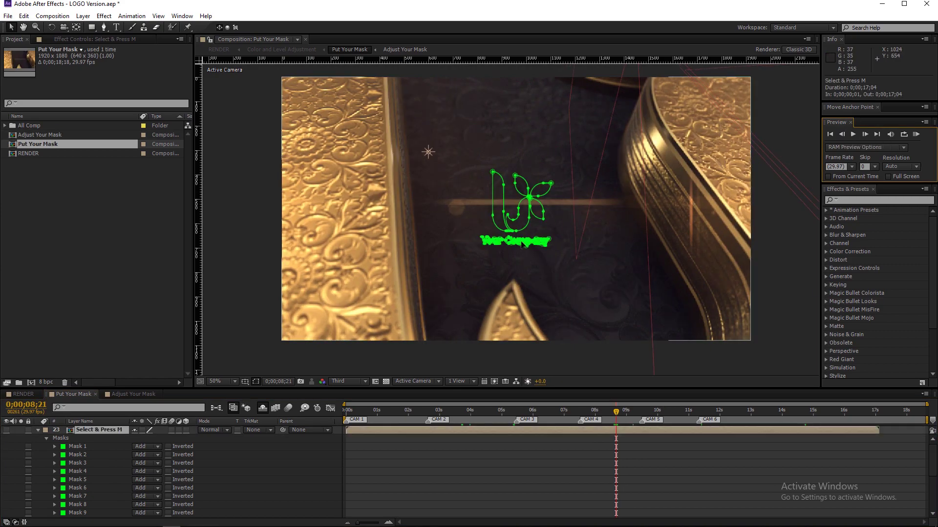
double_click(25, 155)
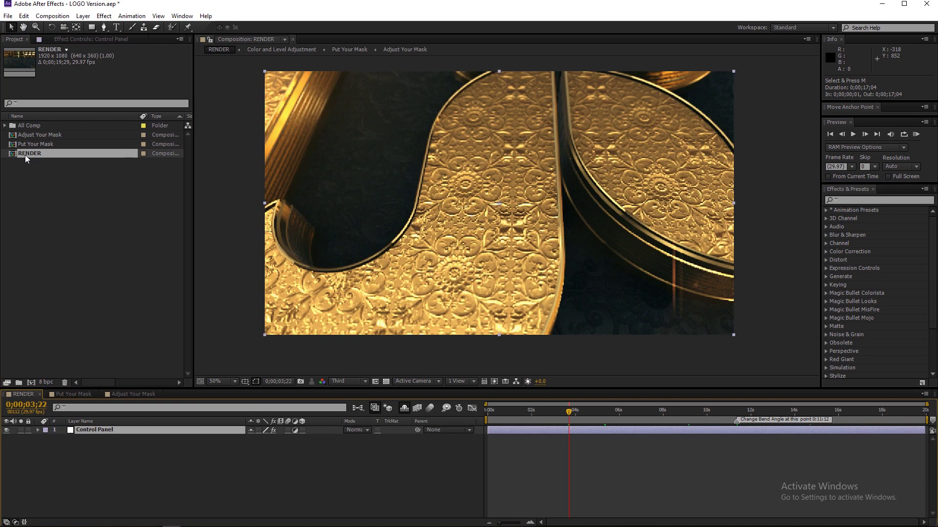
click(647, 412)
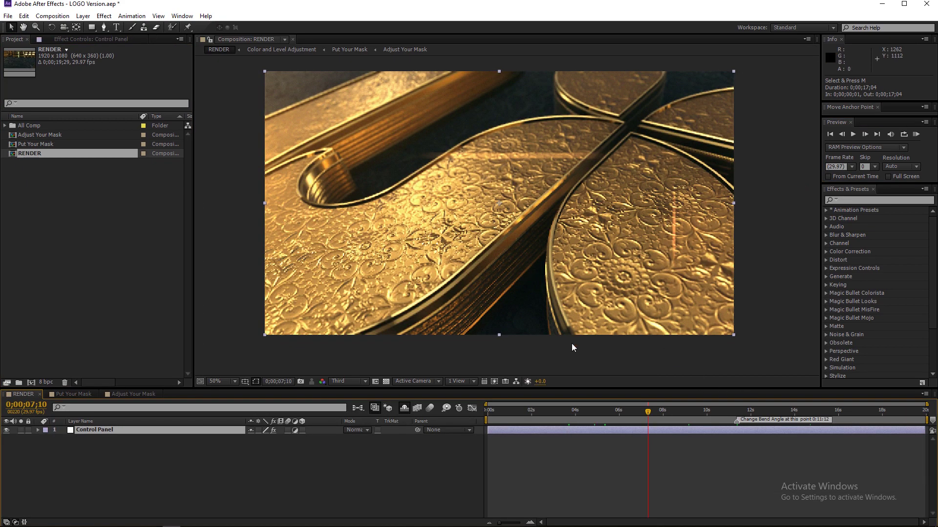
click(62, 39)
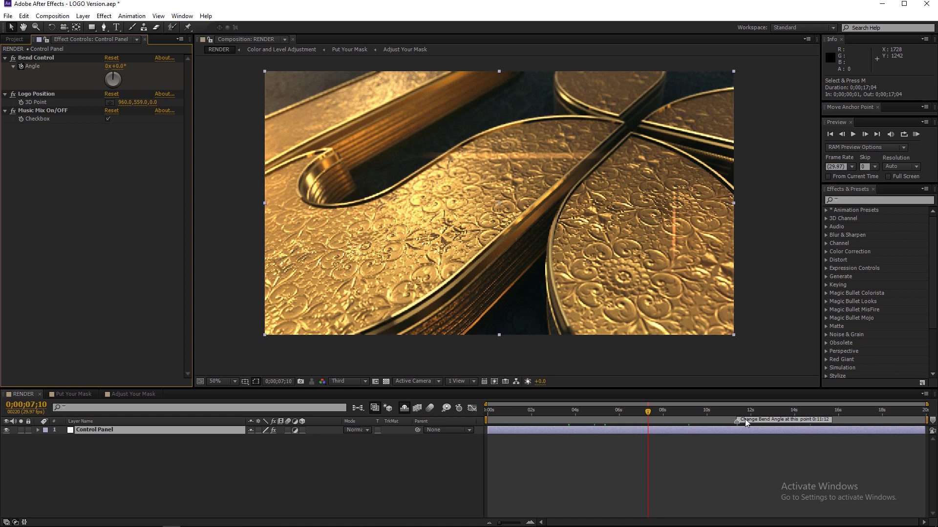
- Try a large bend angle on the logo at the Change Bend Angle marker
drag(737, 410, 757, 413)
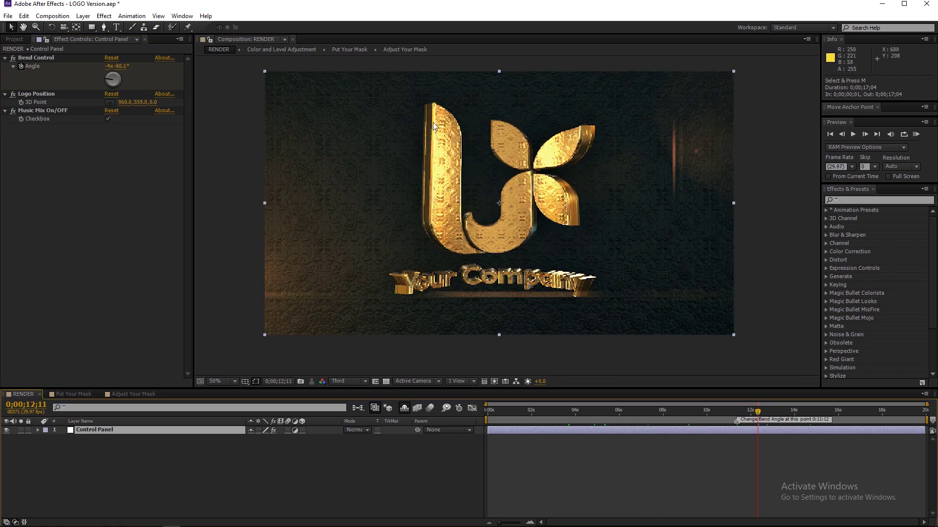
click(738, 413)
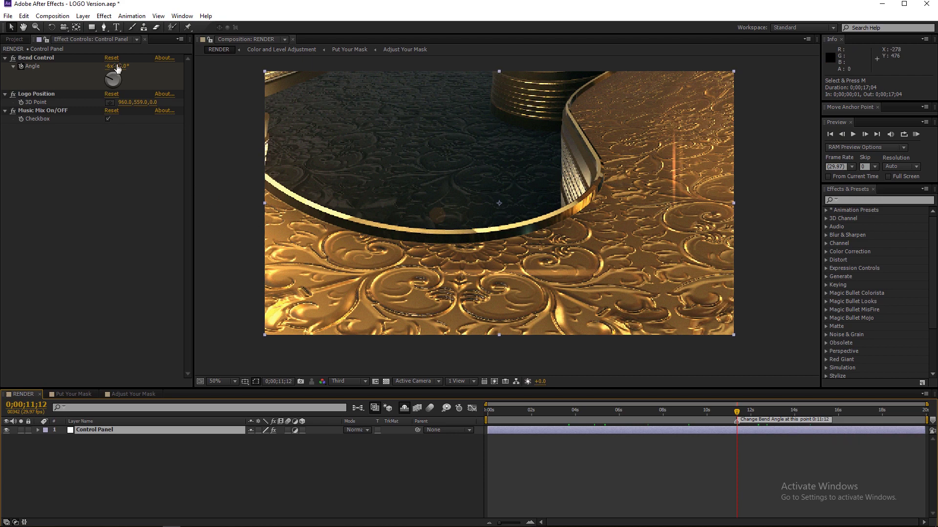
drag(120, 69, 65, 73)
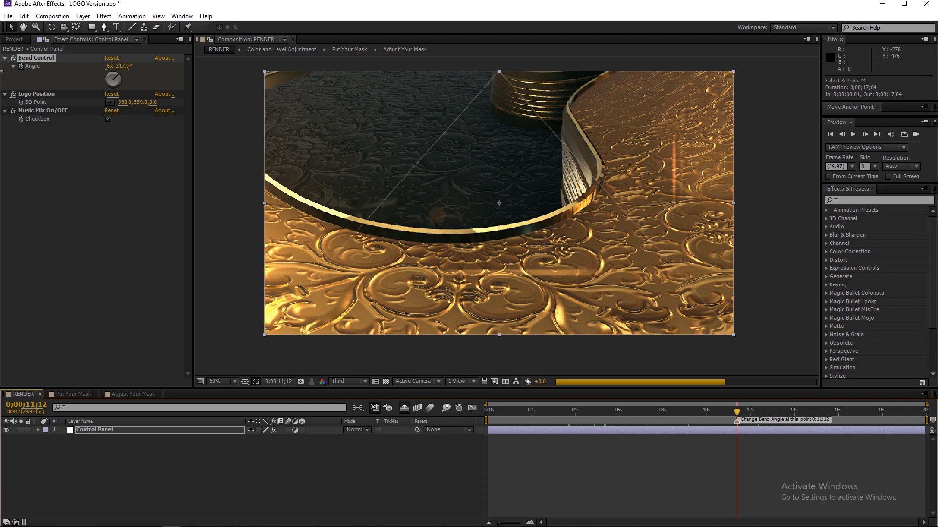
click(108, 66)
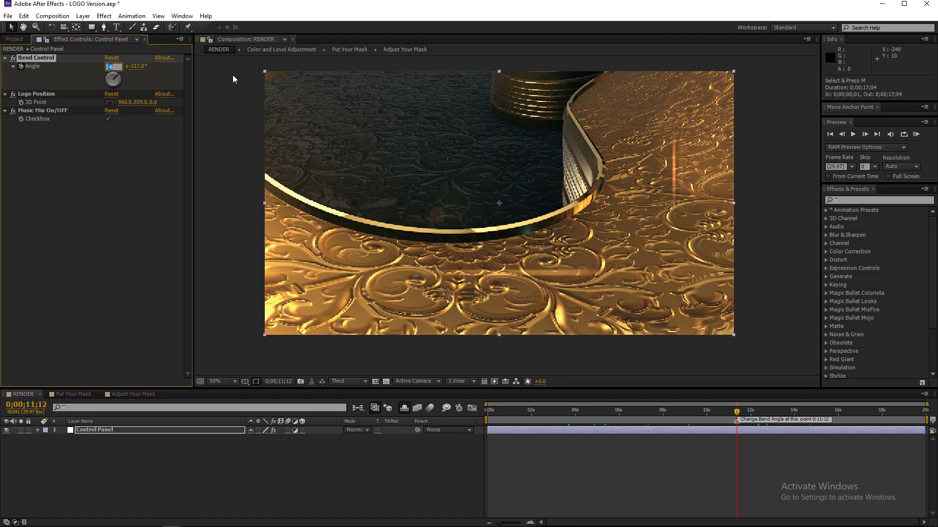
text(-)
key(Return)
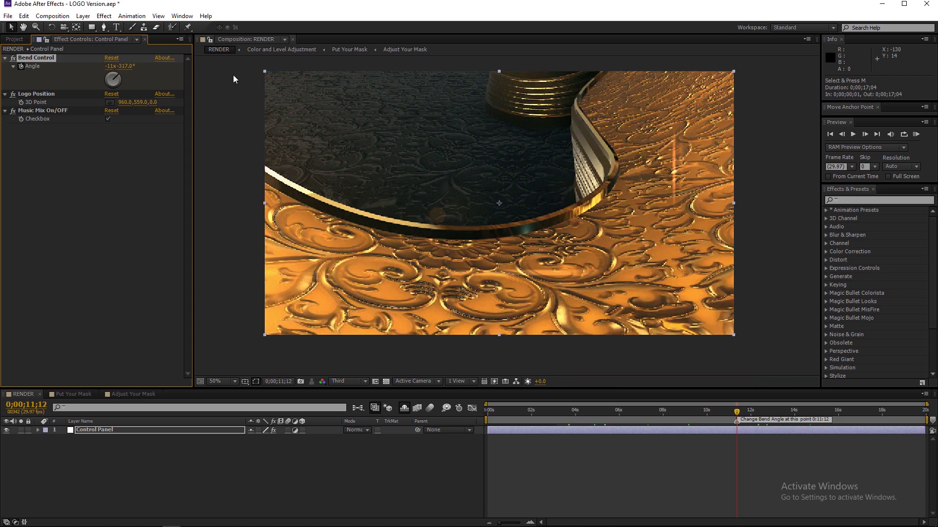
click(752, 413)
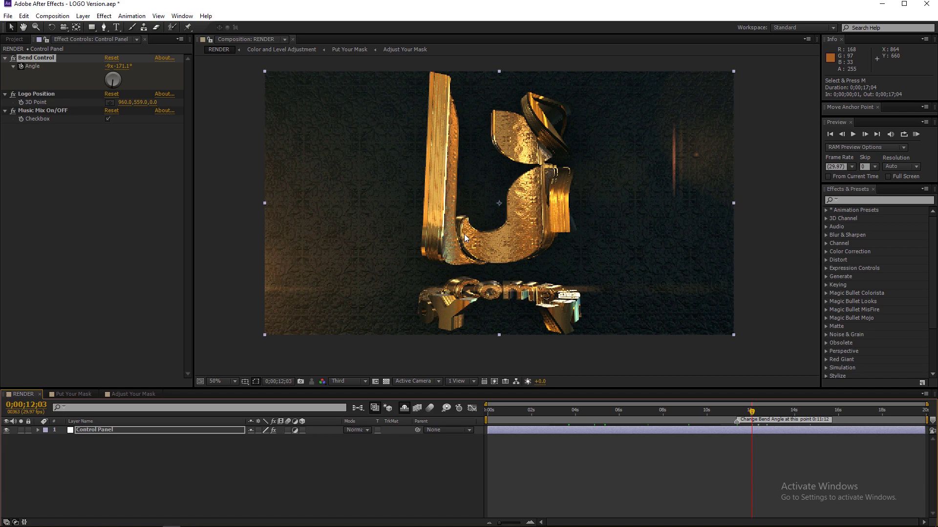
- Reset the Bend Control angle to 0x+0.0° and check the finished logo frame
click(739, 413)
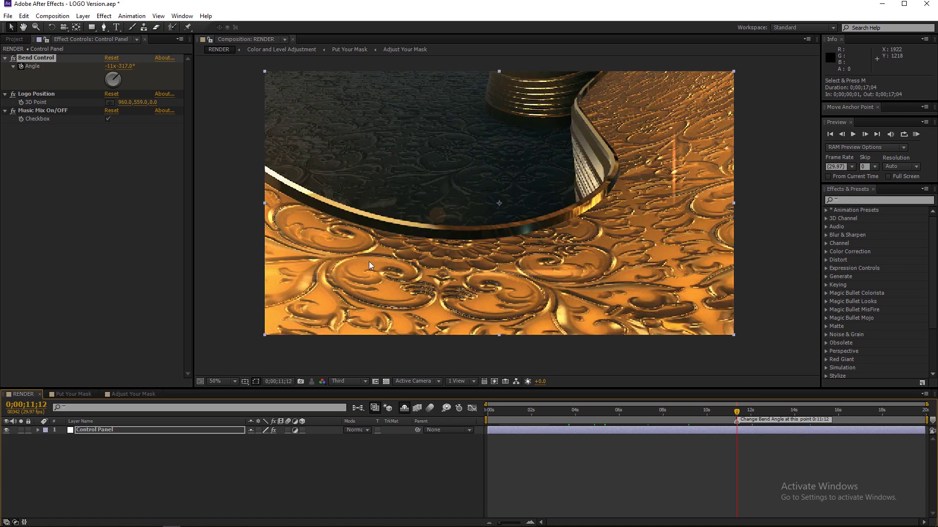
click(109, 67)
text(0)
key(Return)
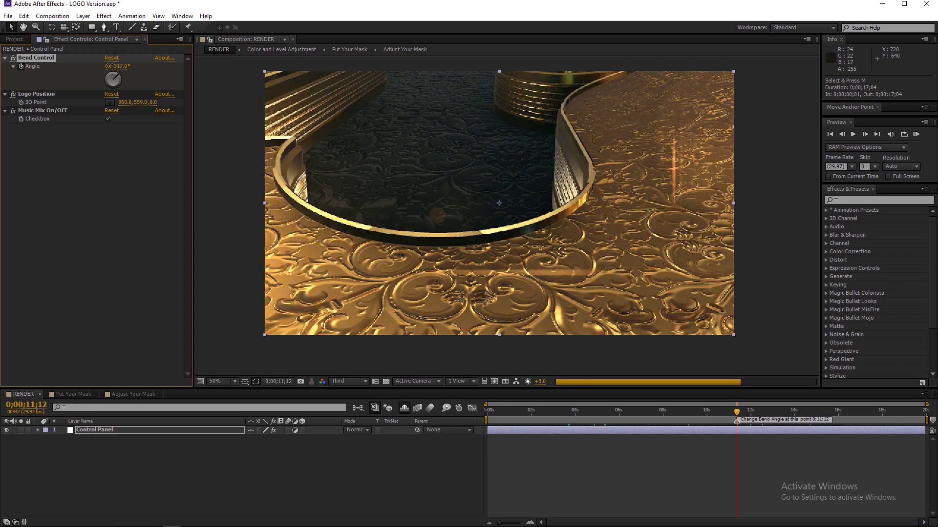
click(119, 67)
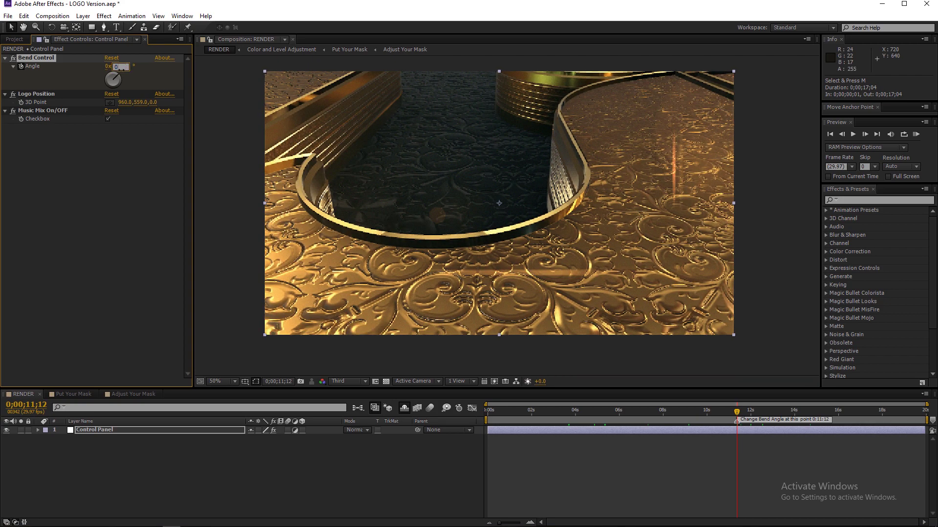
key(Return)
click(766, 411)
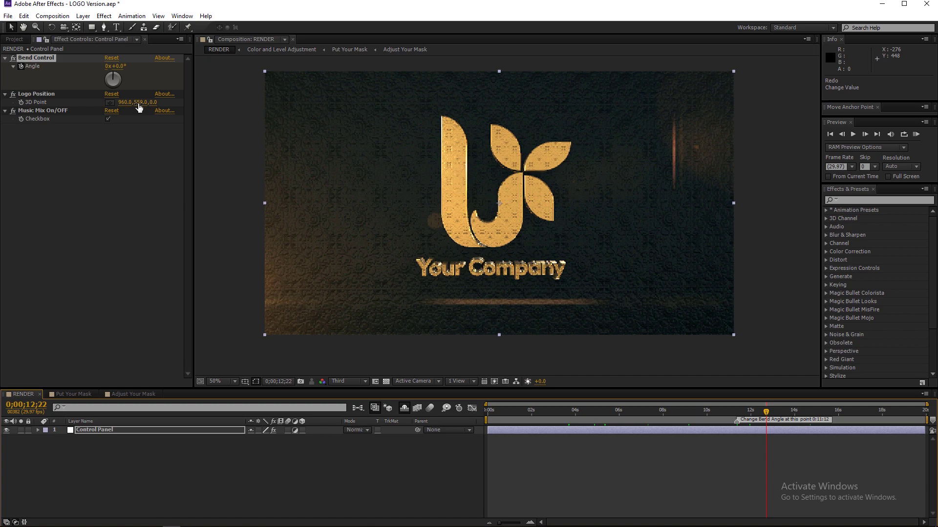
- Set Logo Position to 977.0, 546.0 and return the playhead near the start
mouse_move(138, 103)
mouse_down()
mouse_move(173, 110)
mouse_move(127, 120)
mouse_up()
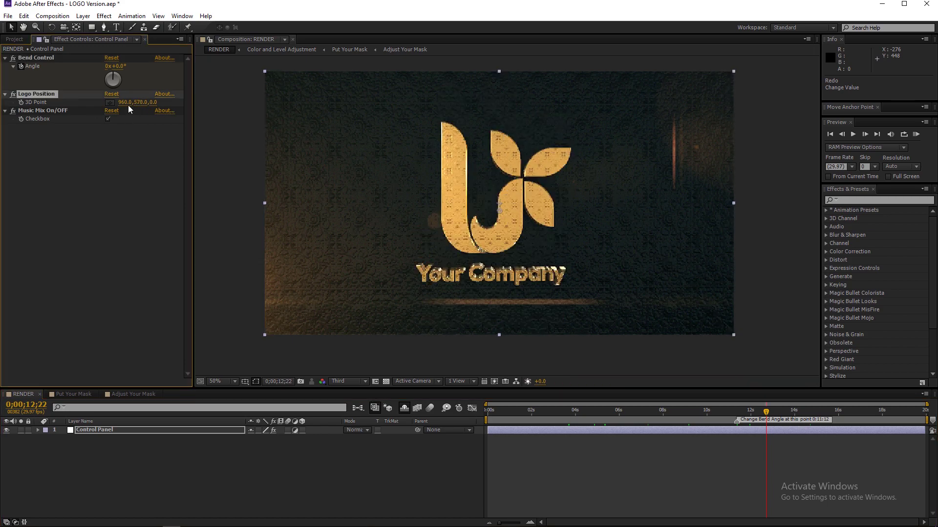
mouse_move(124, 102)
mouse_down()
mouse_move(216, 108)
mouse_move(123, 105)
mouse_move(134, 110)
mouse_up()
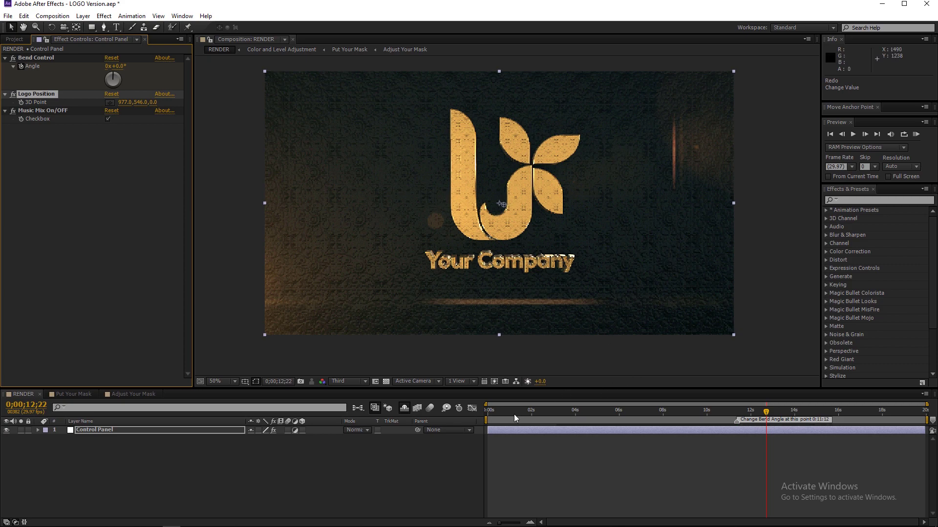
drag(513, 414, 548, 414)
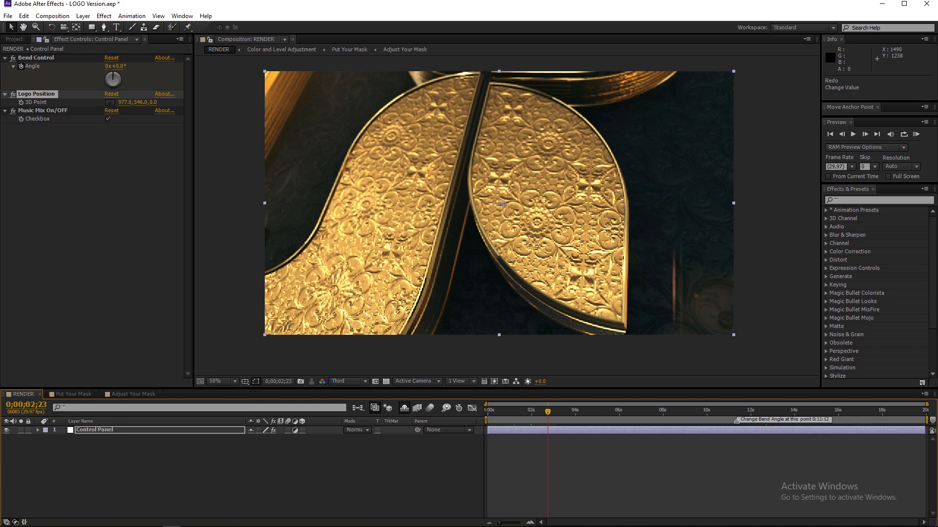
- RAM-preview the animation, uncheck Music Mix On/OFF, and preview again without music
key(KP_0)
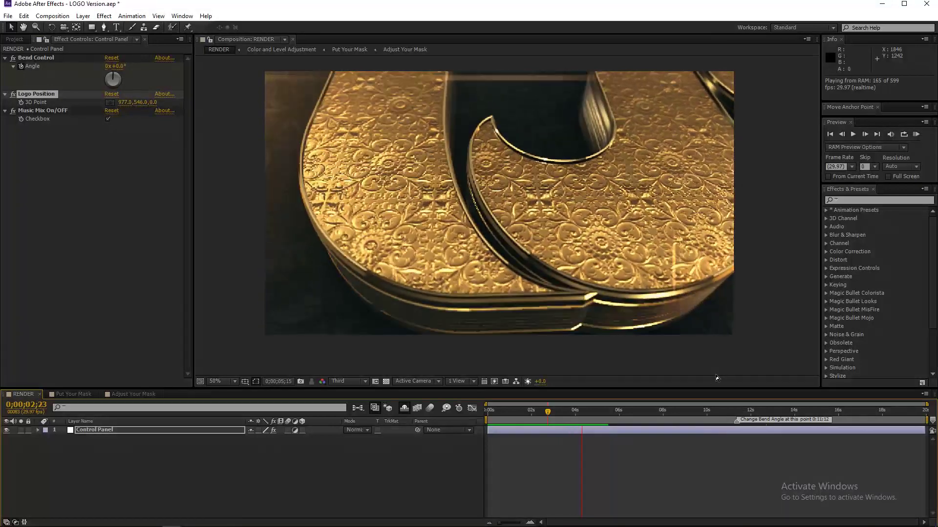
key(space)
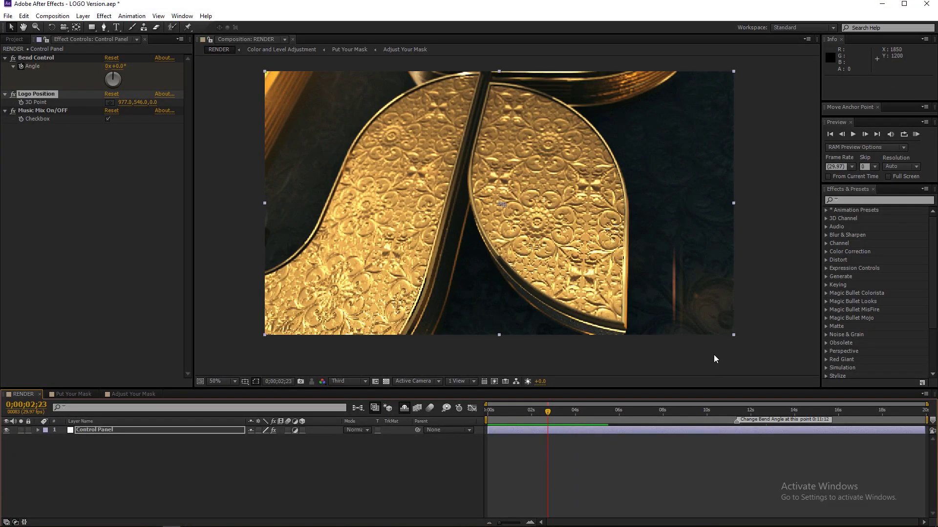
click(107, 121)
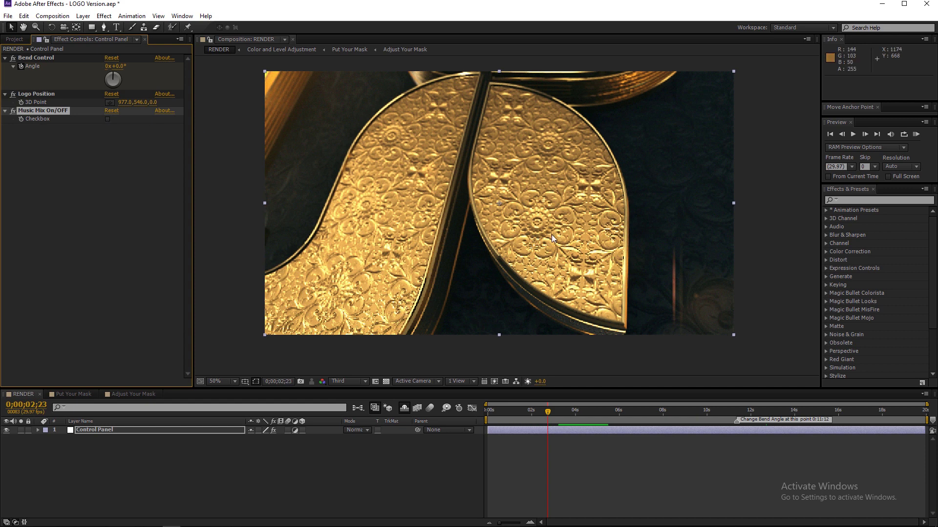
key(KP_0)
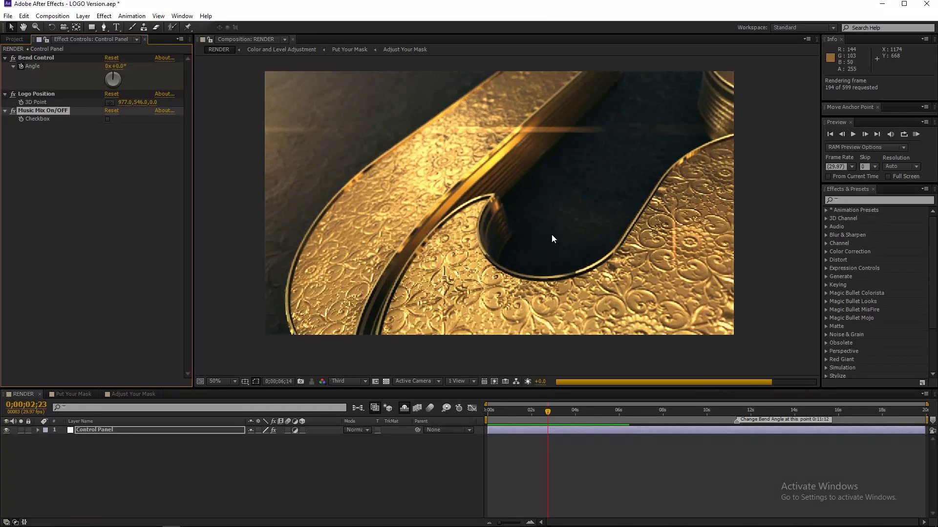
key(space)
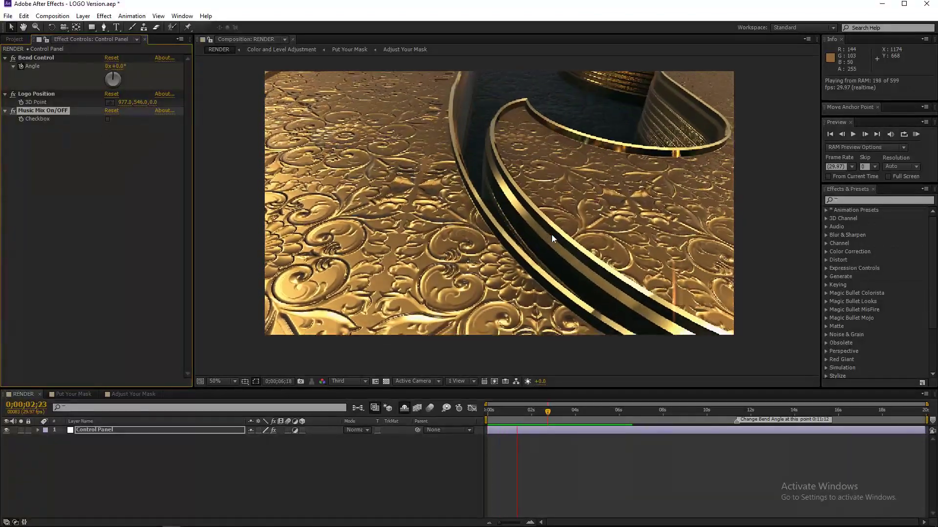
key(space)
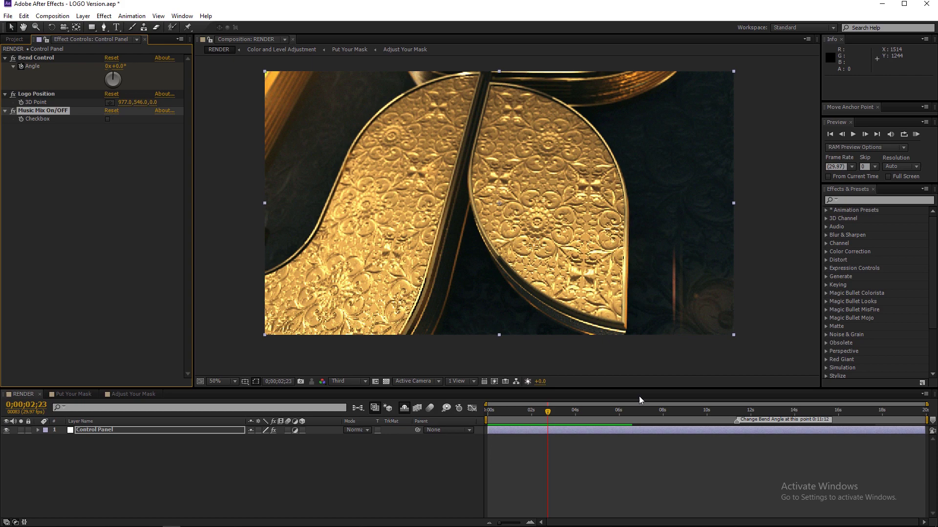
click(640, 451)
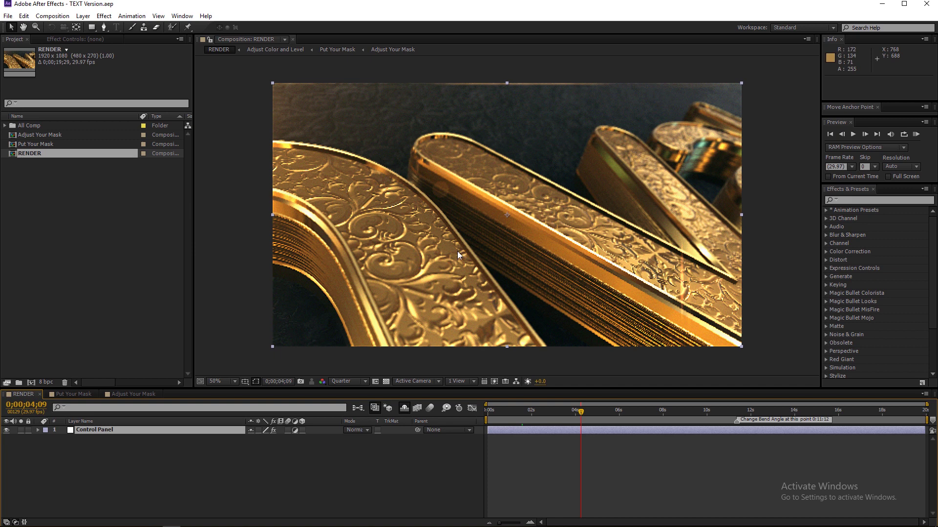
- Paste the PLAYAPP logo paths as the new masks on the Adjust Your Mask layer
click(122, 396)
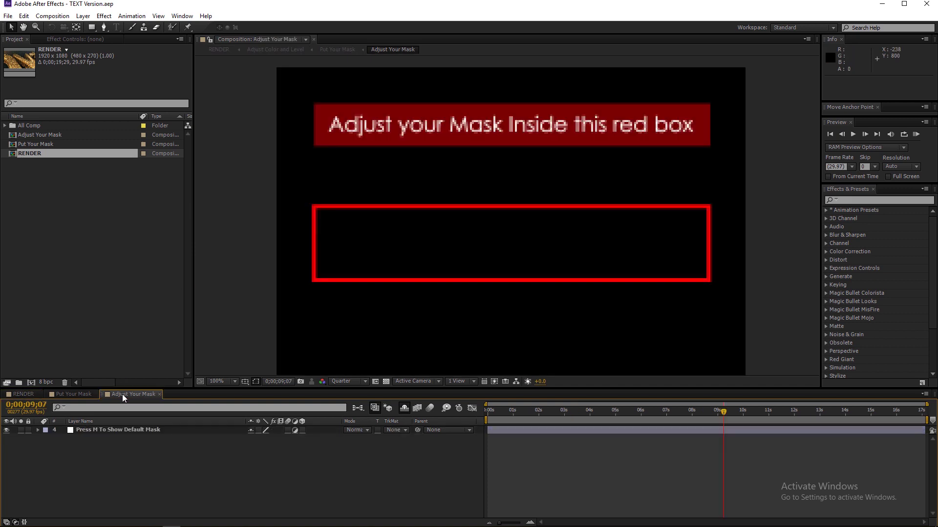
click(126, 430)
key(m)
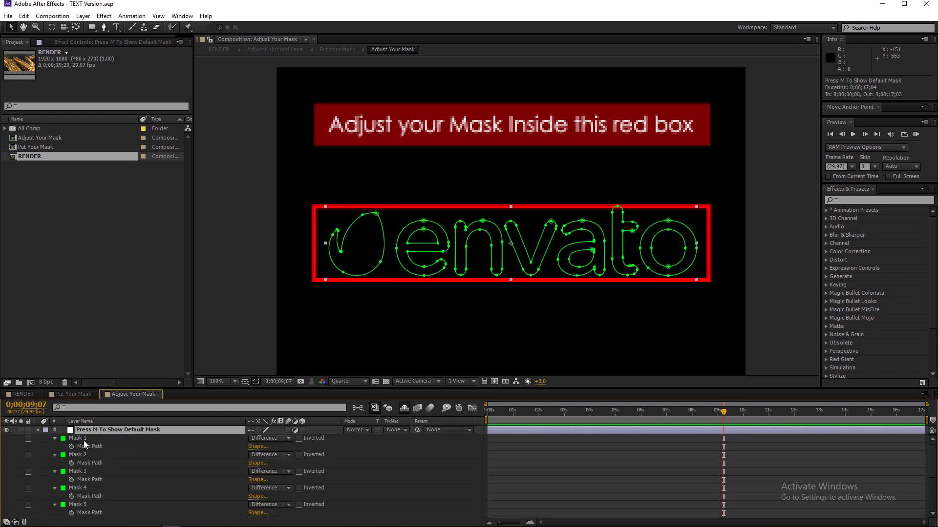
click(88, 446)
shift+click(108, 470)
click(73, 394)
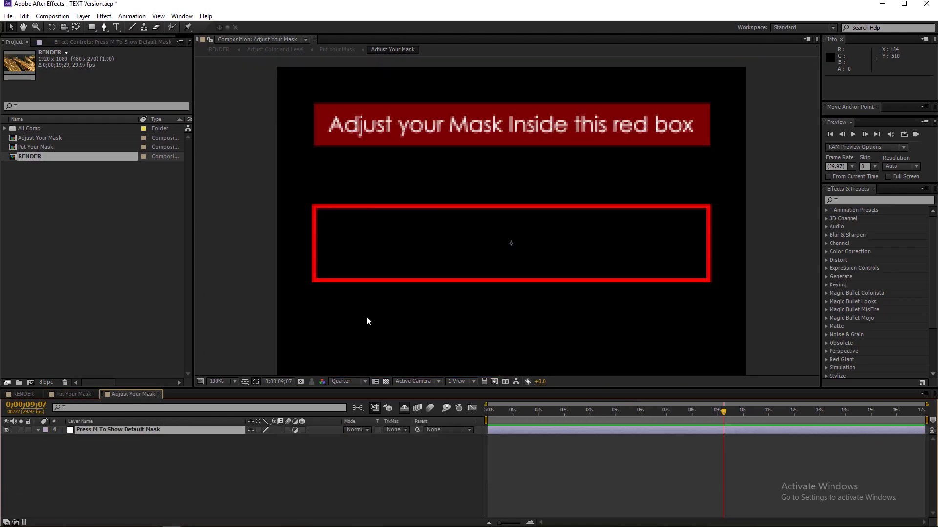
key(ctrl+v)
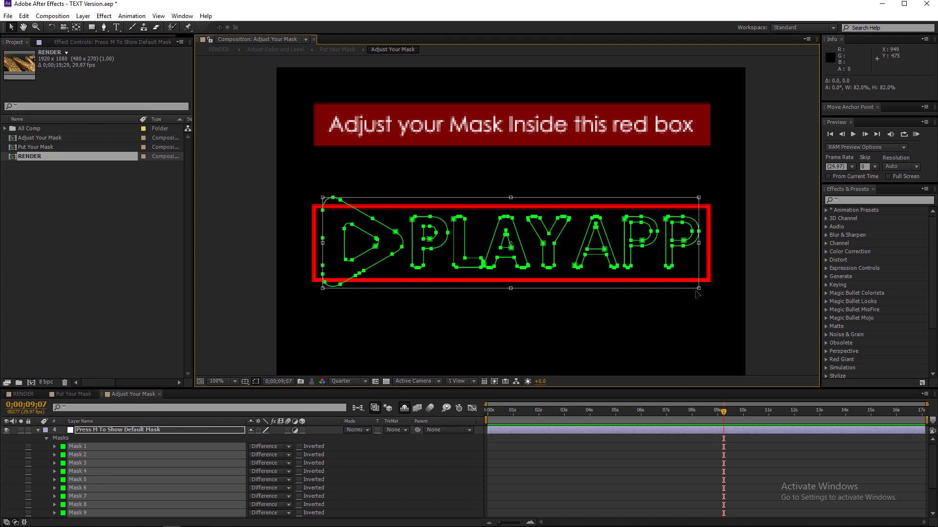
- View RENDER at the settled-logo frame with the Music Mix ON/OFF control expanded
click(73, 394)
click(22, 394)
click(830, 410)
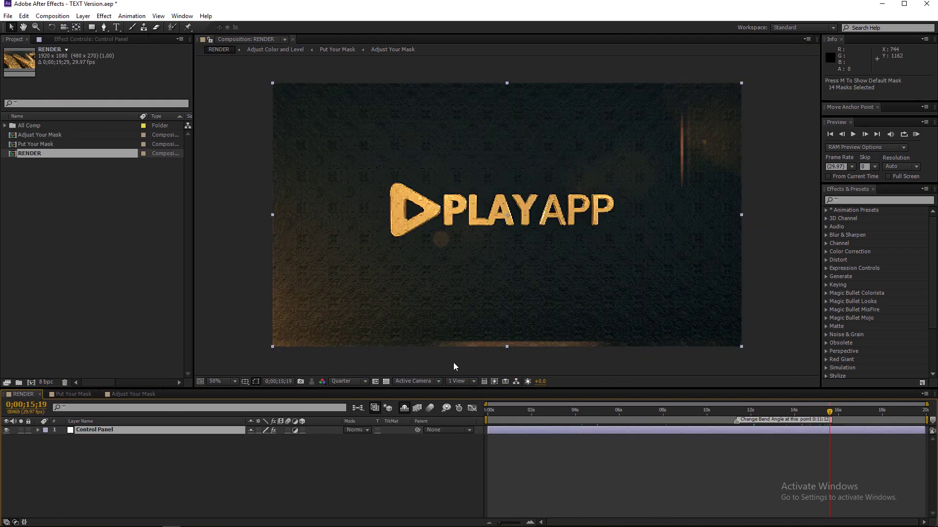
click(91, 39)
click(5, 66)
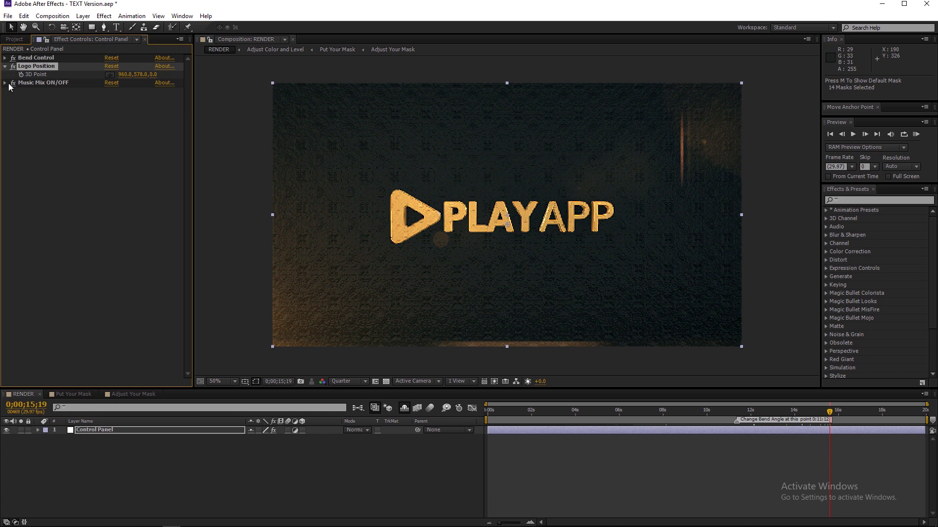
click(6, 82)
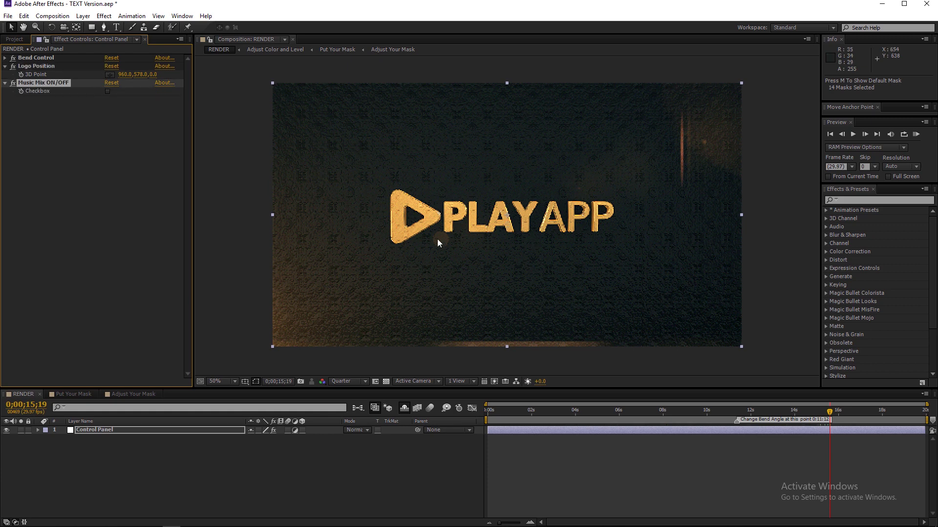